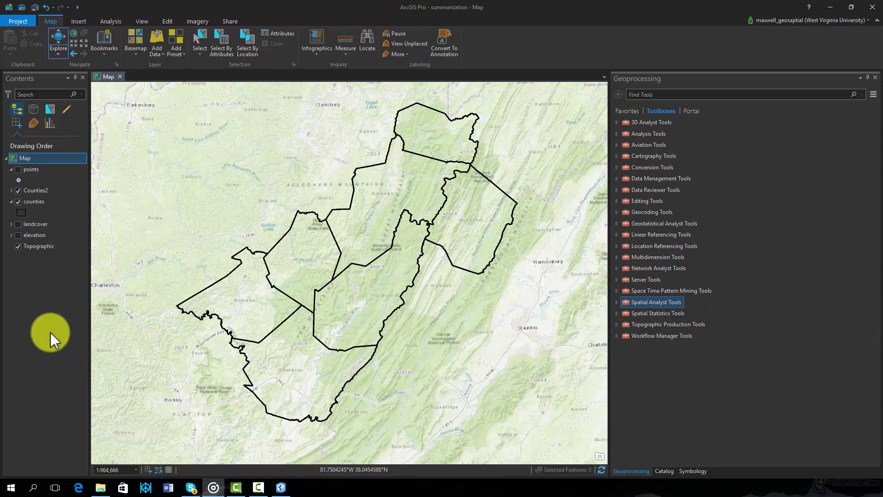
Preview the elevation and landcover rasters by toggling each on and off
click(17, 236)
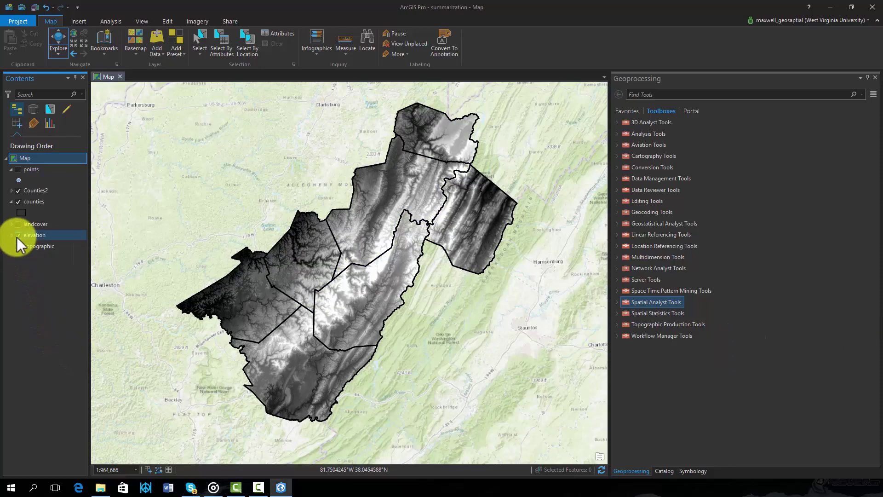
click(17, 235)
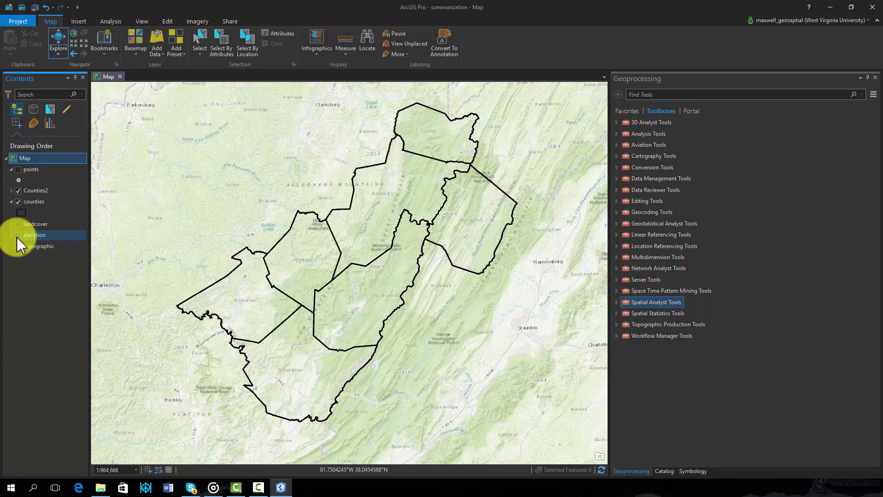
click(18, 224)
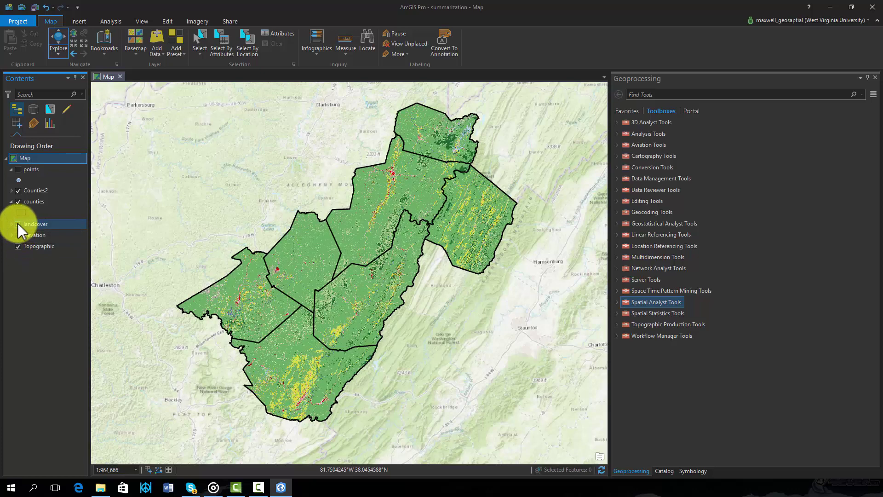
click(18, 224)
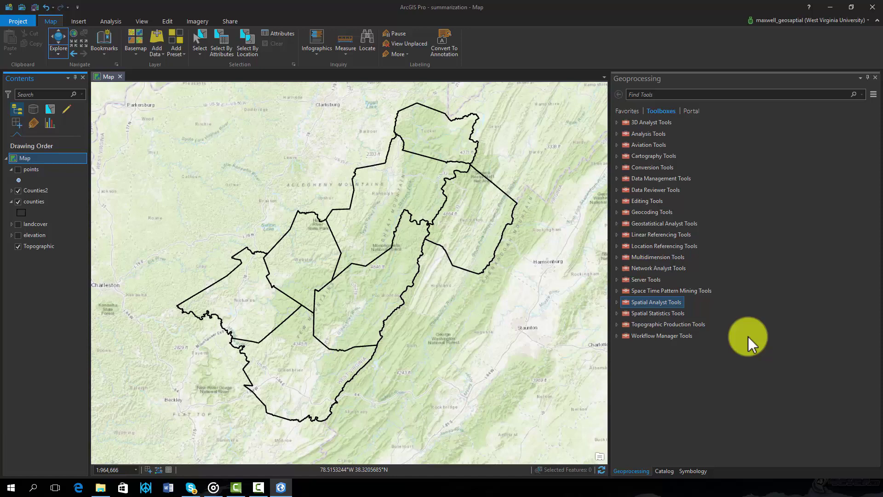
Open the Zonal Statistics as Table tool from Spatial Analyst > Zonal
double_click(639, 301)
scroll(646, 303, down, 3)
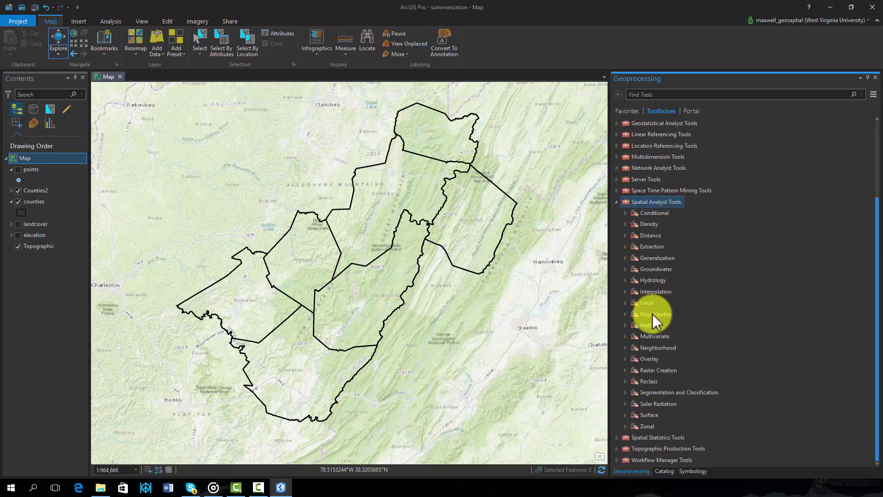
double_click(647, 426)
scroll(663, 391, down, 3)
click(665, 427)
double_click(668, 428)
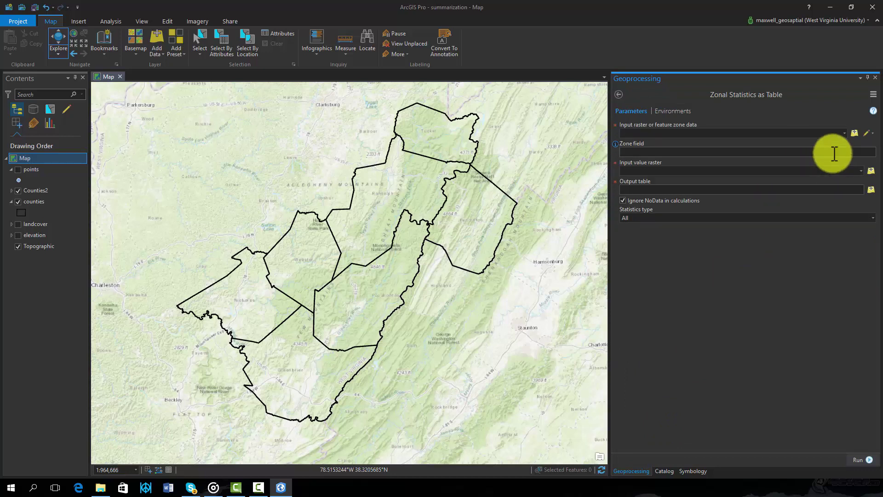
Summarize elevation by counties NAME into ZonalSt_shp8 and run the tool
click(844, 133)
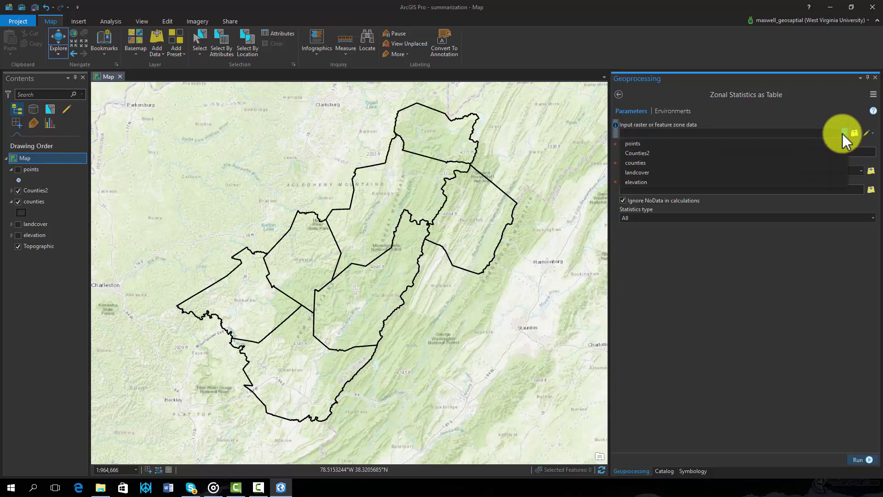
click(639, 163)
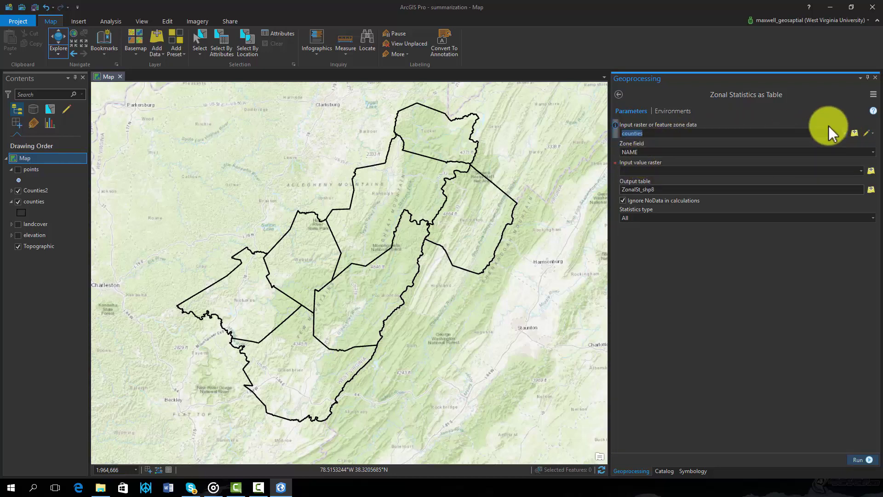
click(861, 171)
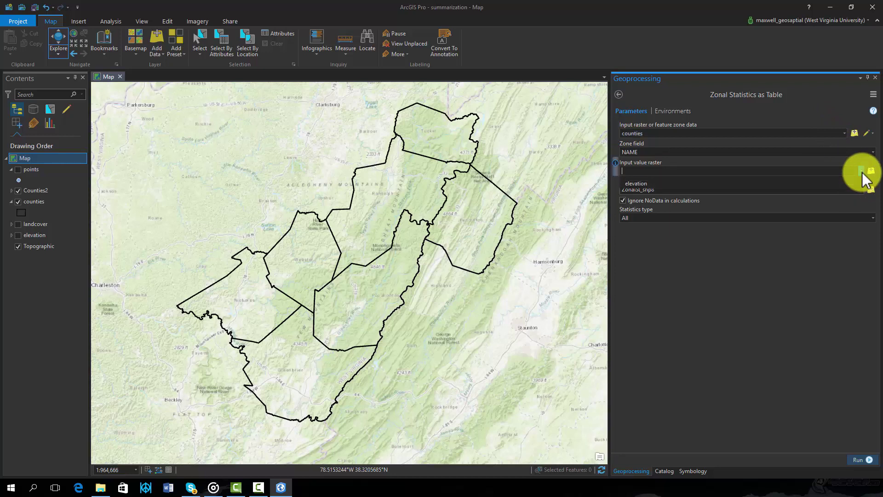
click(639, 189)
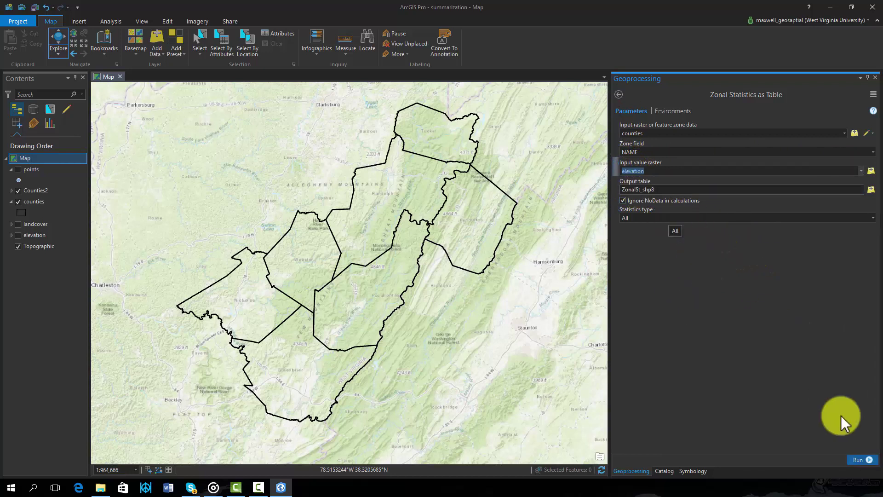
click(857, 458)
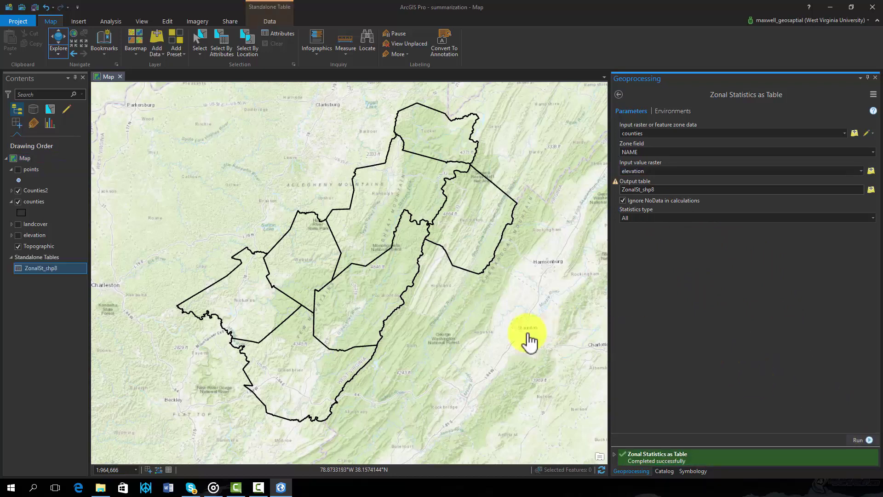
Open the ZonalSt_shp8 table to view the per-county elevation statistics
click(42, 267)
right_click(42, 266)
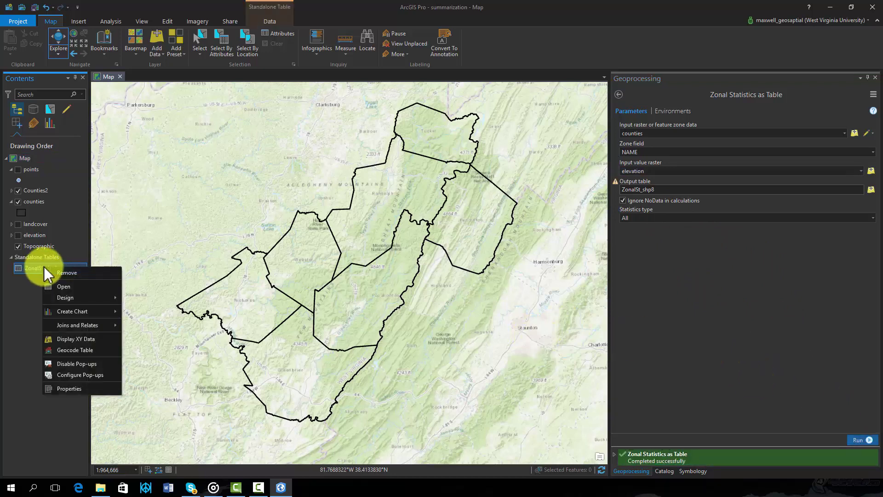
click(66, 285)
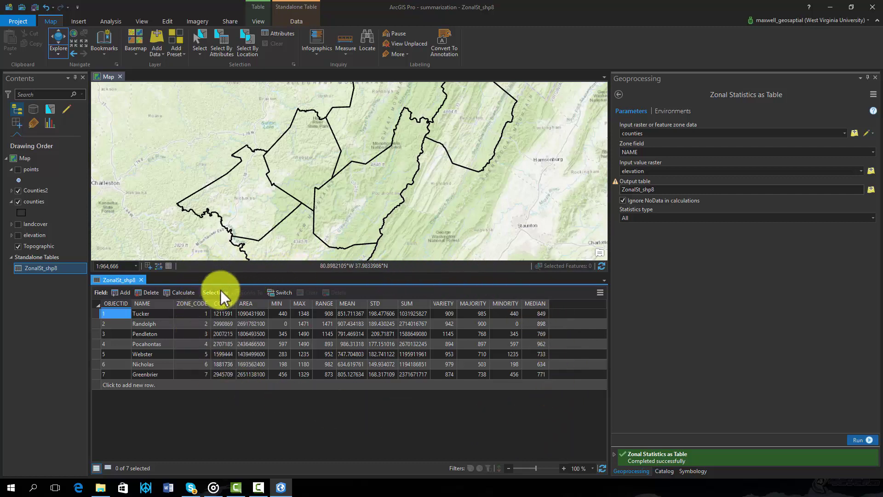
Close the table, join ZonalSt_shp8 to counties on NAME, and bring up counties symbology
click(142, 279)
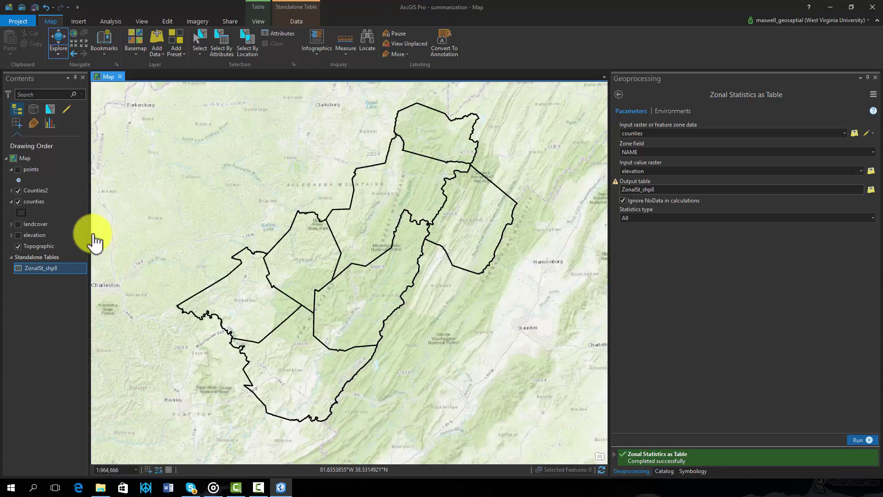
right_click(36, 204)
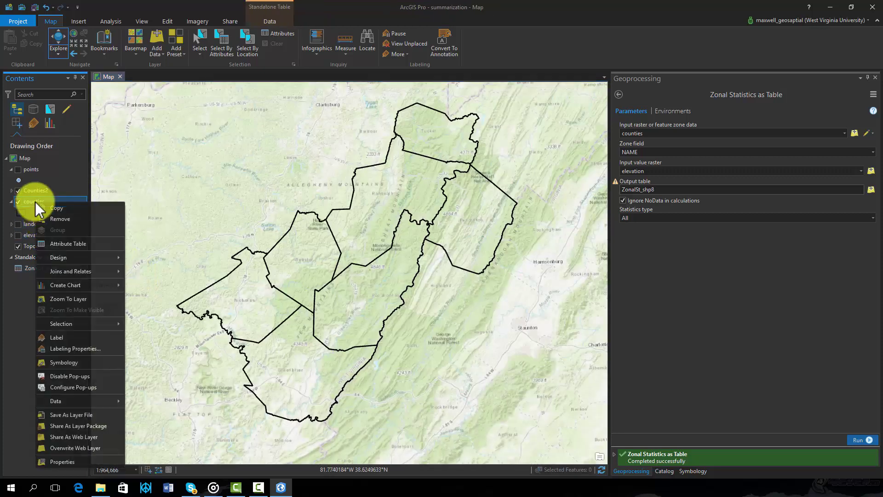
mouse_move(73, 275)
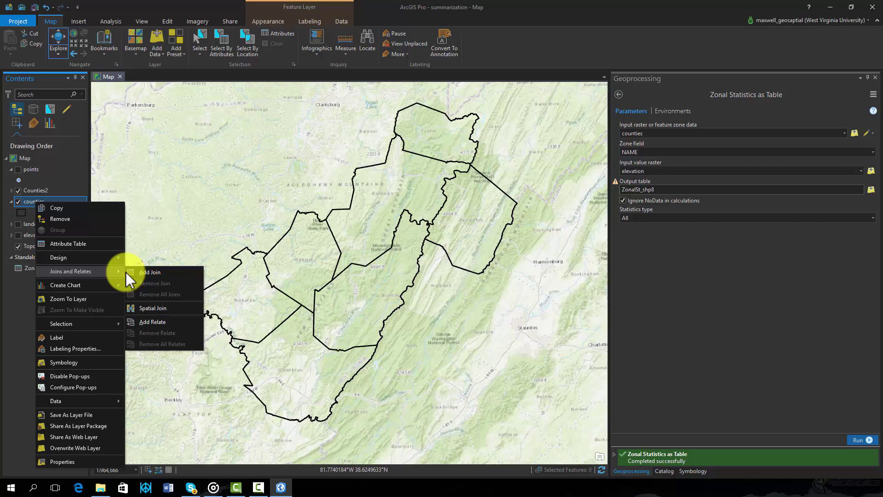
click(169, 273)
click(872, 153)
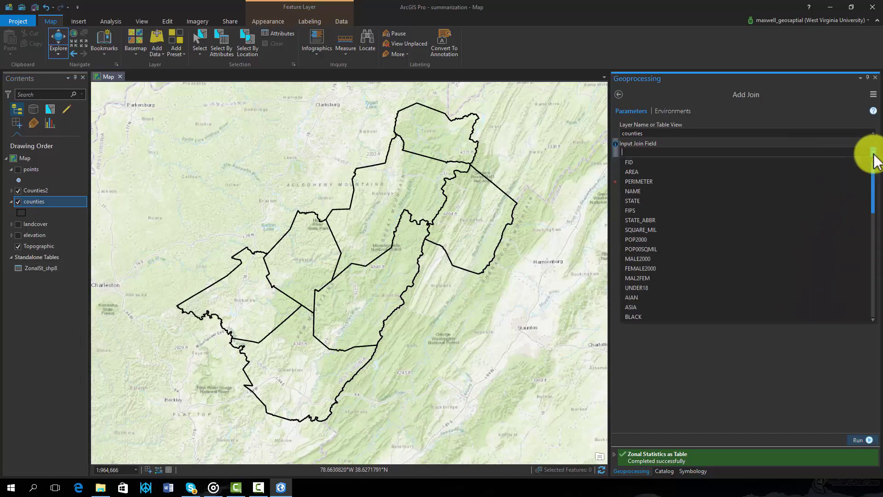
click(645, 185)
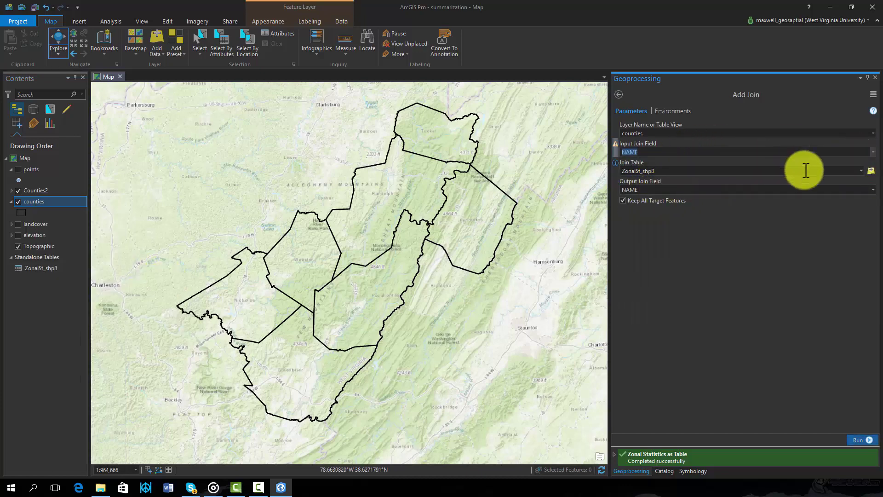
click(862, 440)
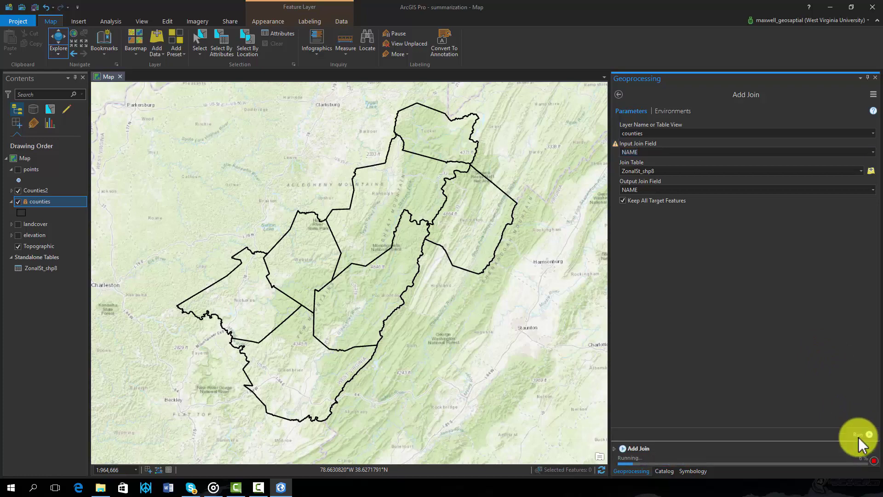
right_click(43, 204)
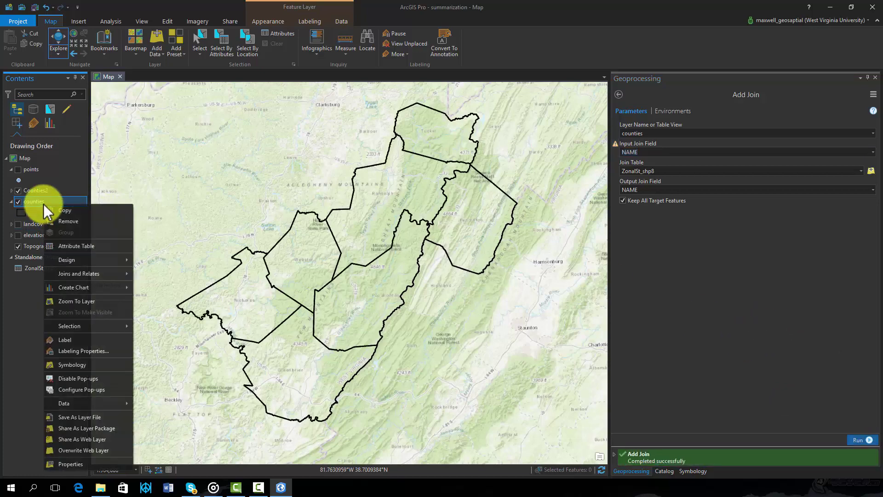
click(97, 365)
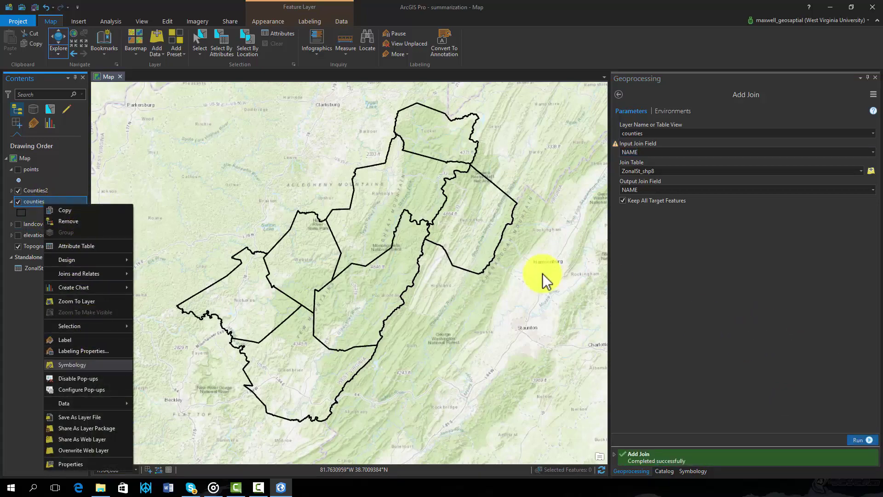
Symbolize counties with graduated colours classified by MEAN elevation
click(871, 126)
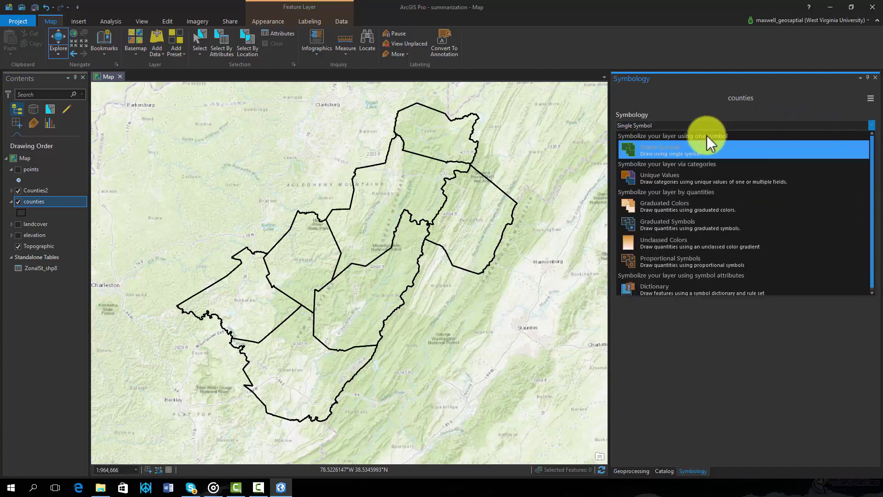
click(675, 205)
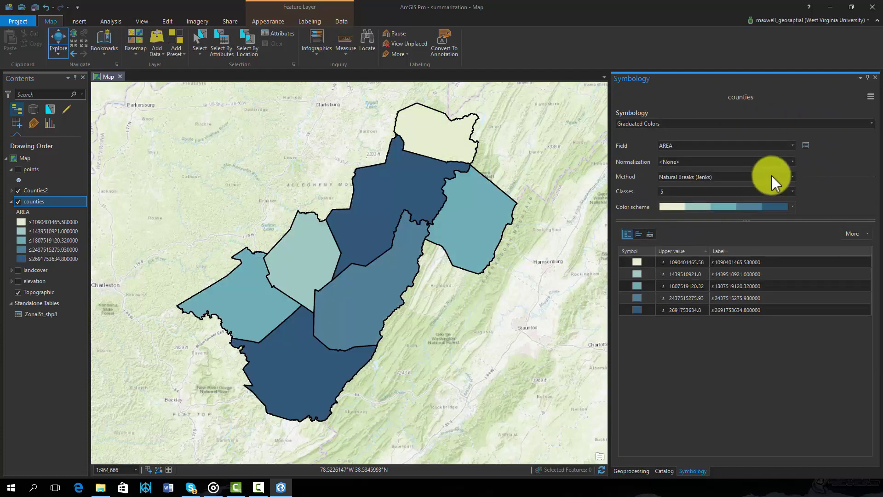
click(792, 145)
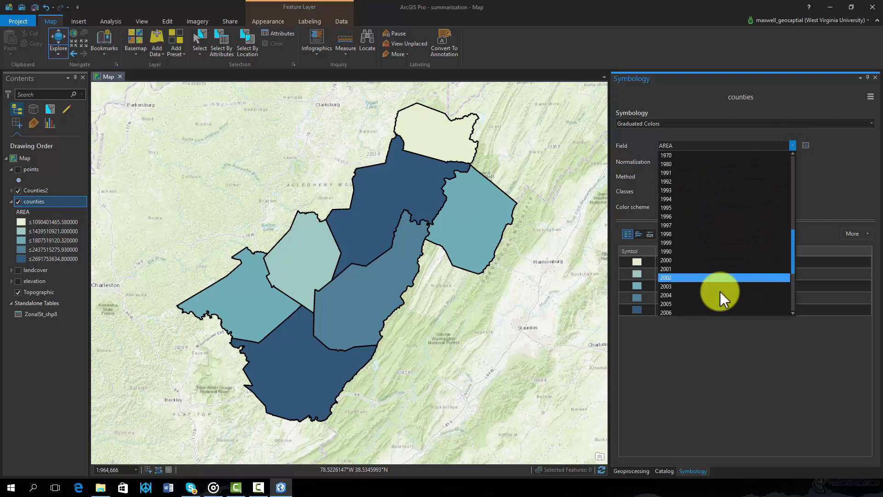
click(670, 251)
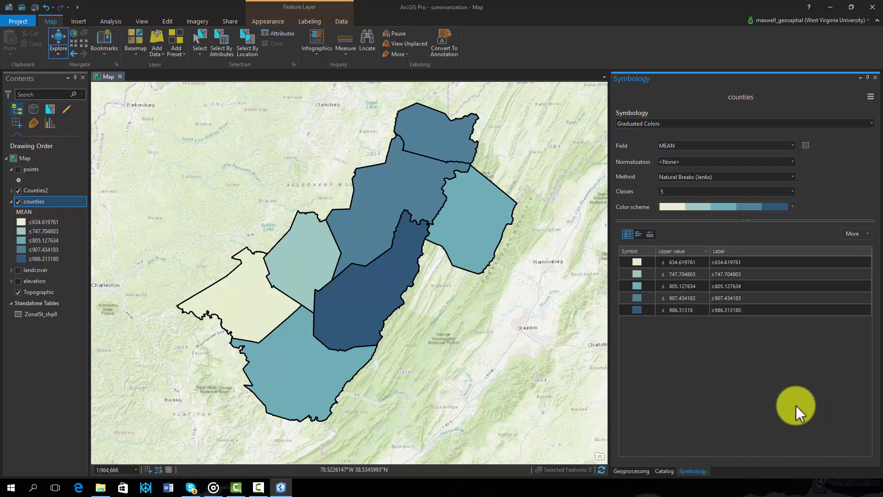
Hide the counties layer and return to the geoprocessing toolbox list
click(16, 201)
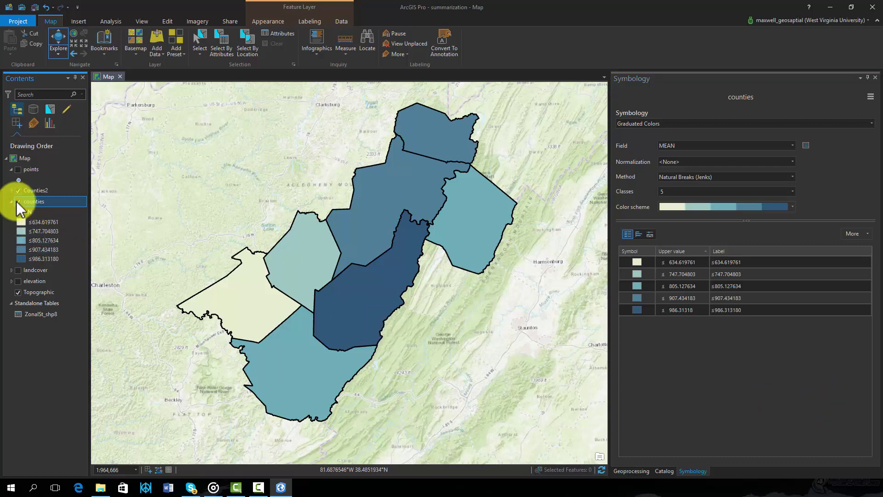
click(17, 202)
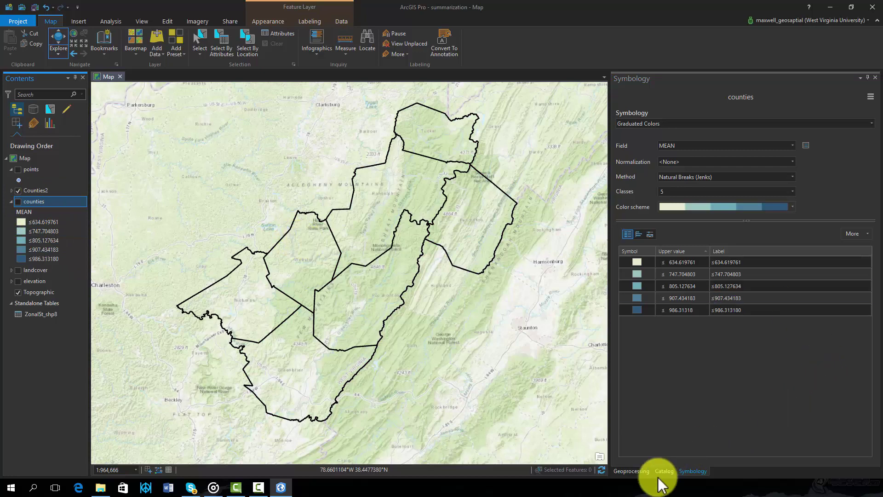
click(630, 471)
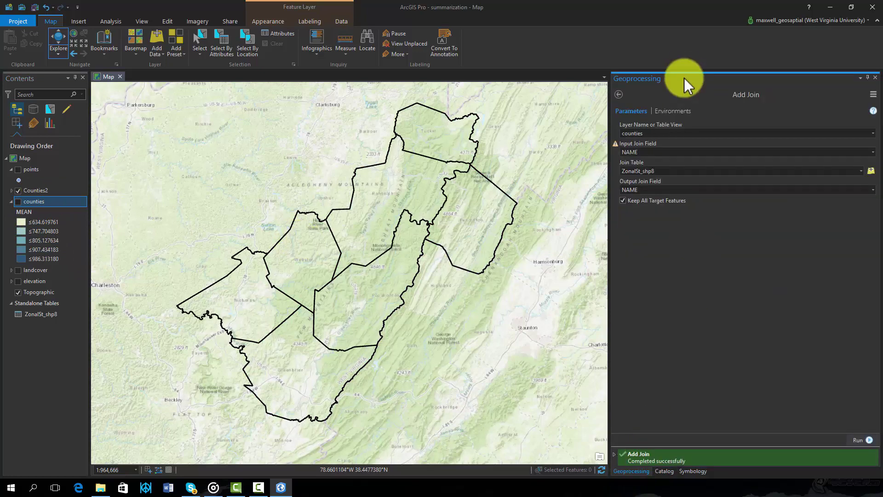
click(618, 94)
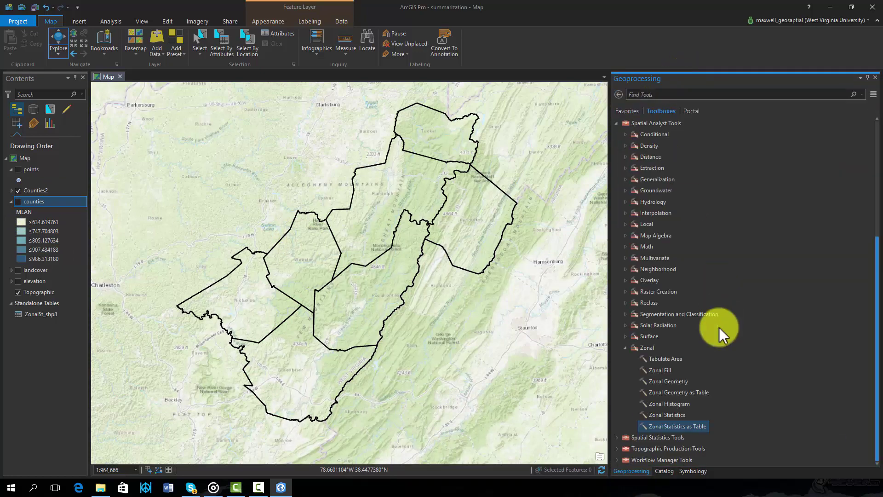
Set up Tabulate Area with Counties2 zones by NAME and landcover classes by VALUE
click(661, 359)
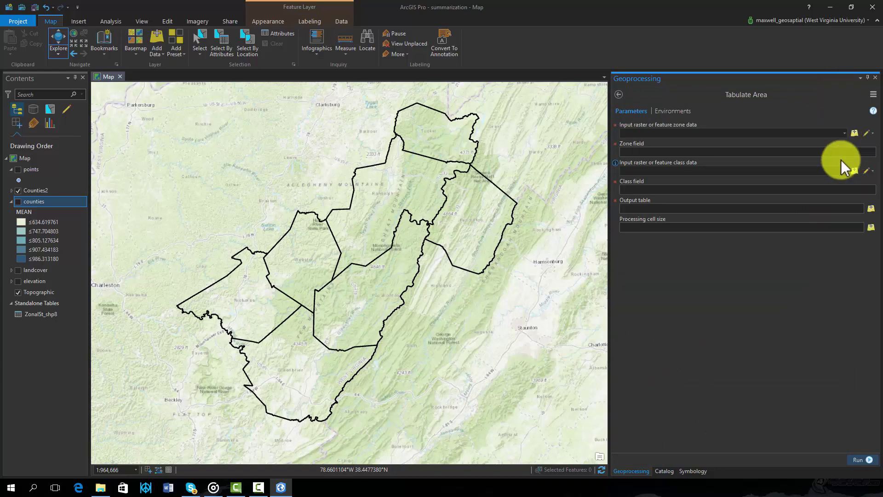
click(844, 133)
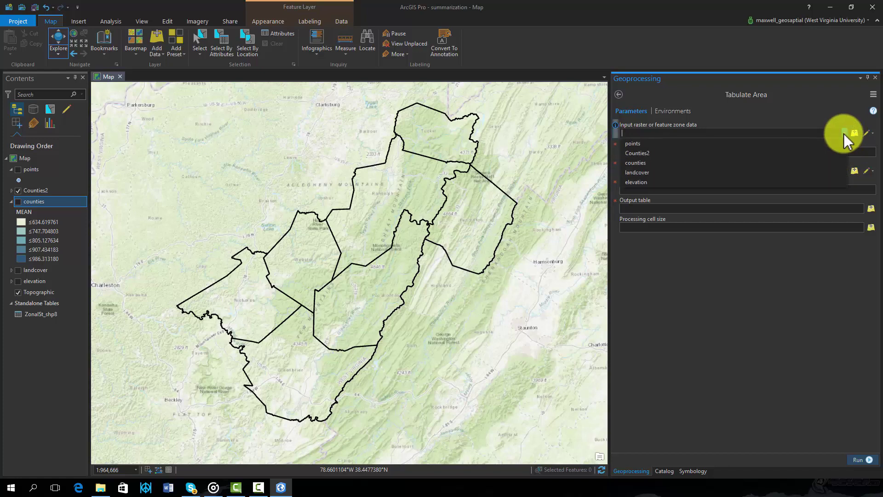
click(655, 152)
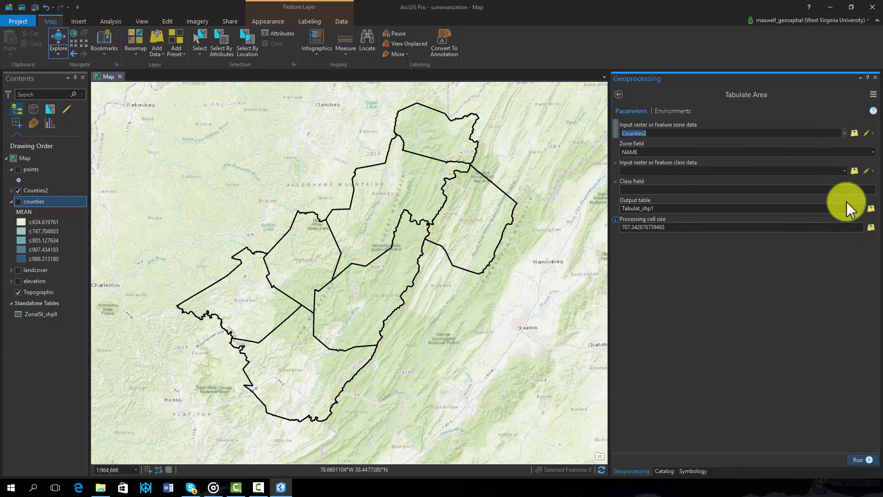
click(843, 171)
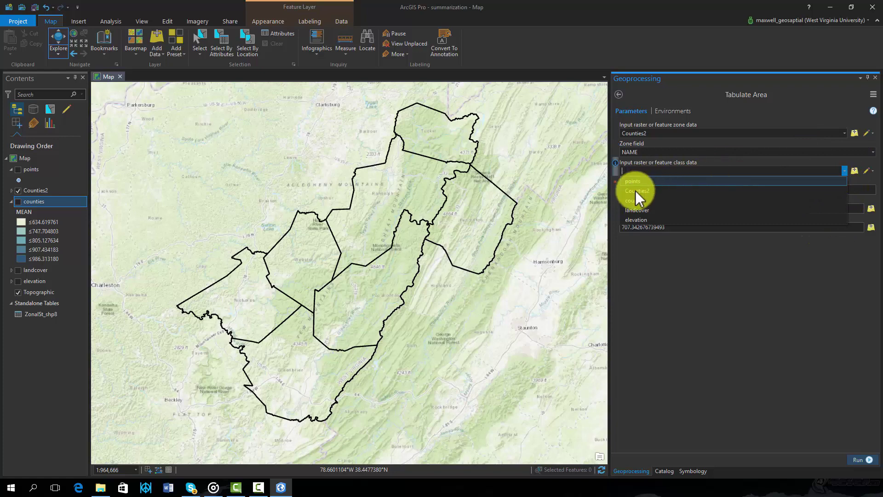
click(637, 210)
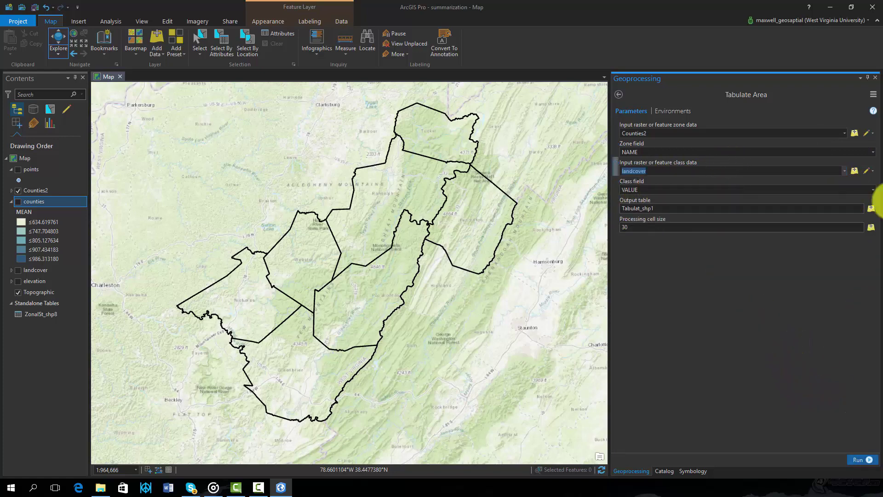
click(870, 190)
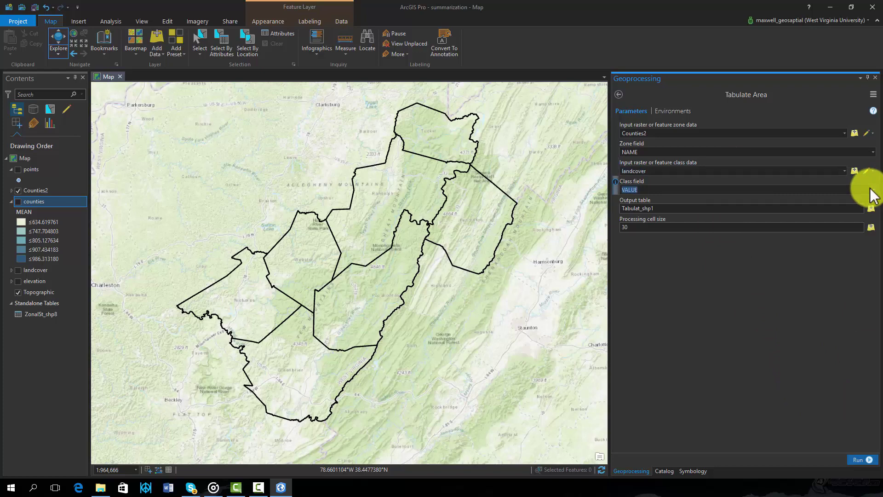
click(872, 190)
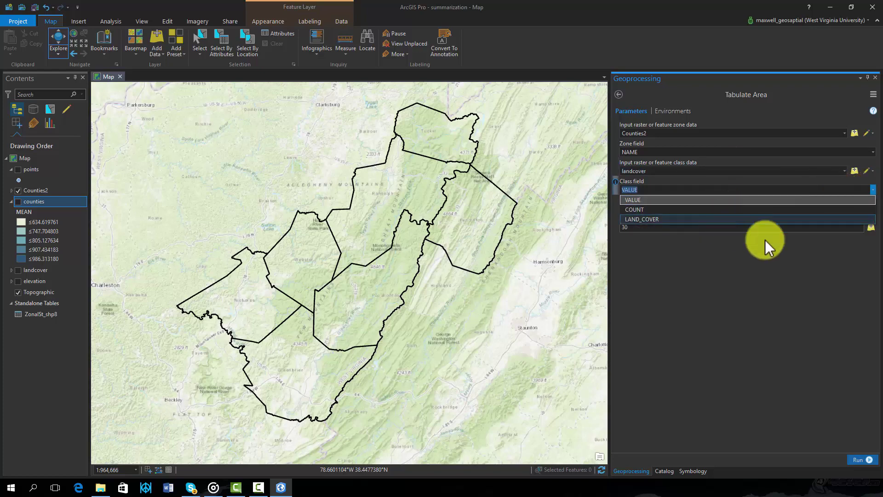
click(772, 258)
Run Tabulate Area and open the Tabulat_shp1 land-cover area table
click(857, 460)
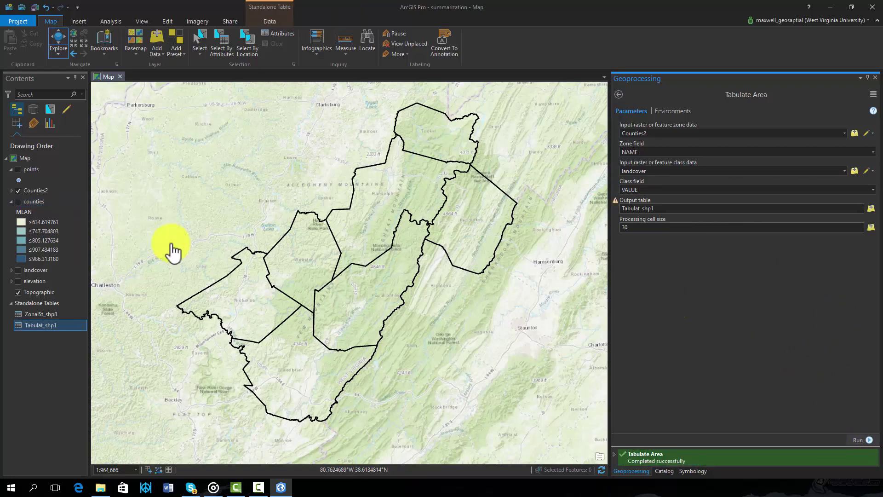
right_click(34, 326)
click(59, 344)
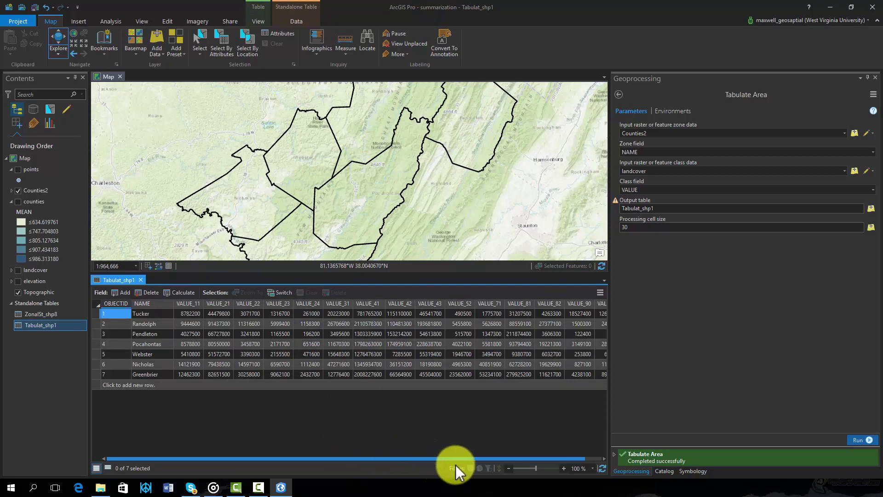
drag(440, 458, 313, 444)
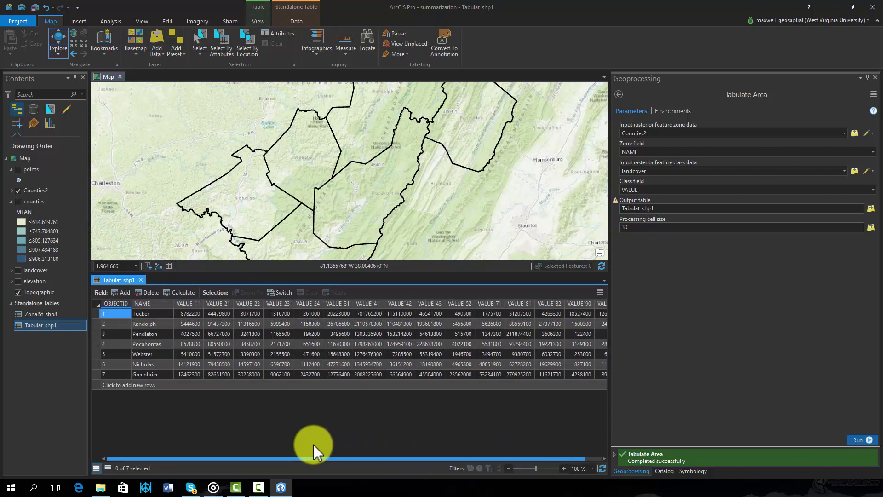
drag(417, 454, 233, 374)
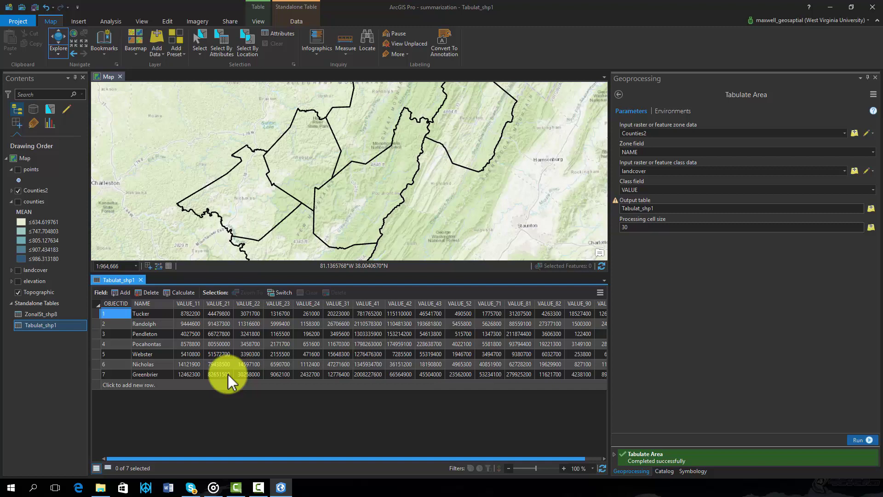
Close the Tabulat_shp1 table and switch on the points, elevation and landcover layers
click(141, 280)
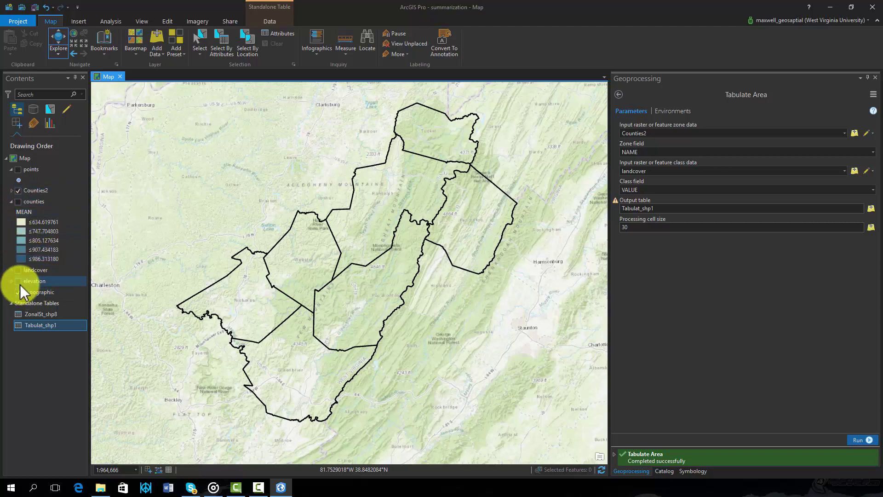
click(19, 169)
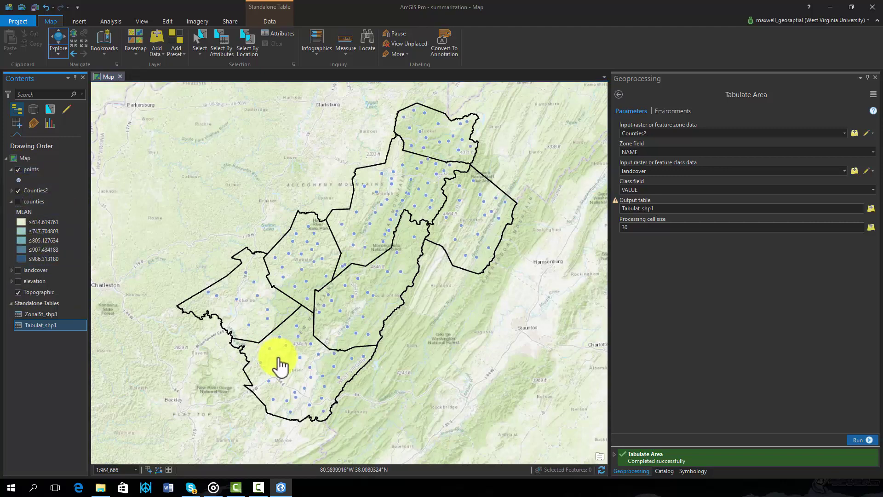
click(18, 281)
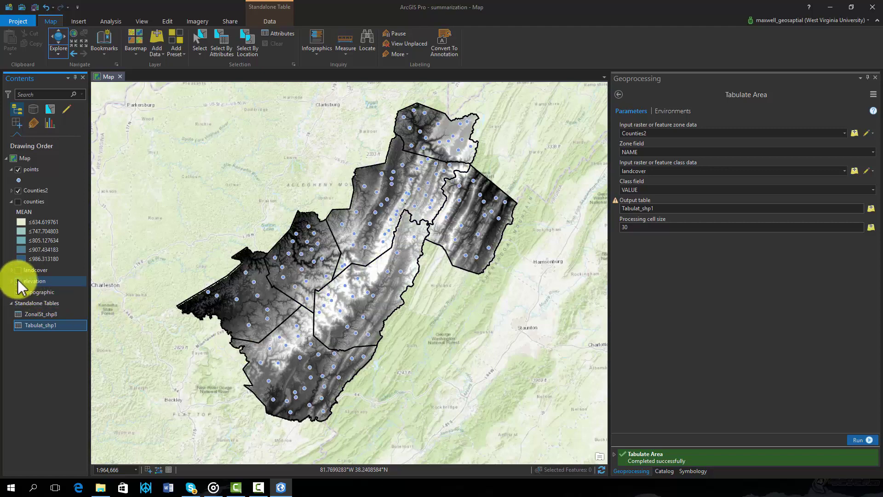
click(18, 270)
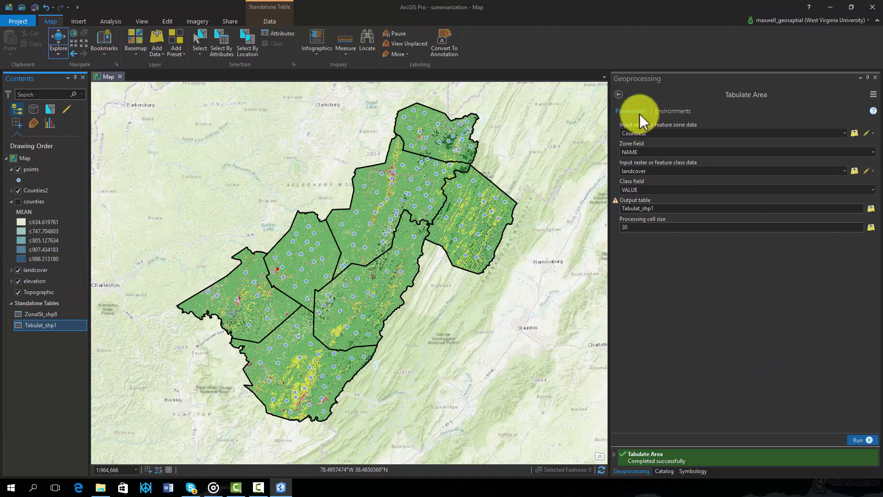
Collapse the Zonal toolset and expand Extraction to reach Extract Multi Values to Points
click(618, 94)
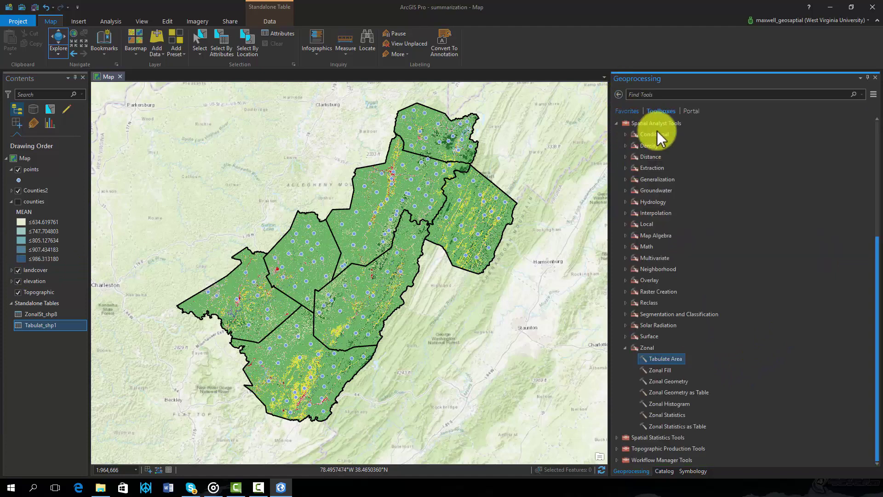
click(626, 353)
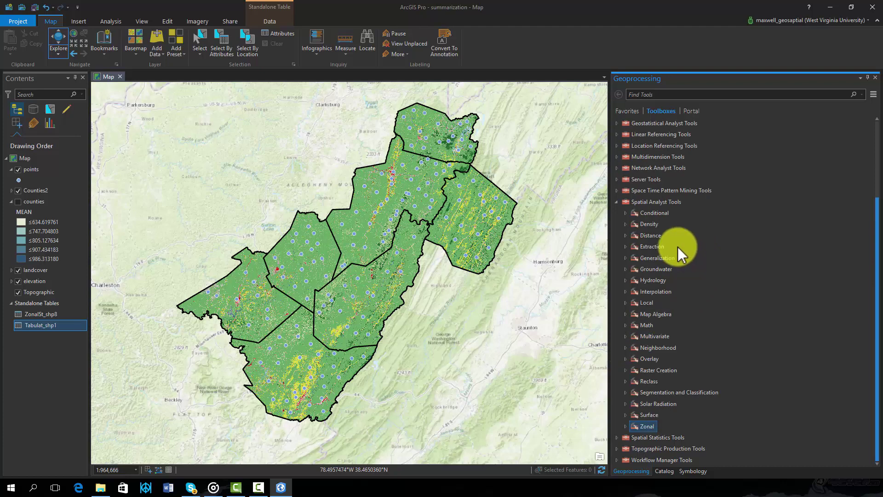
double_click(652, 247)
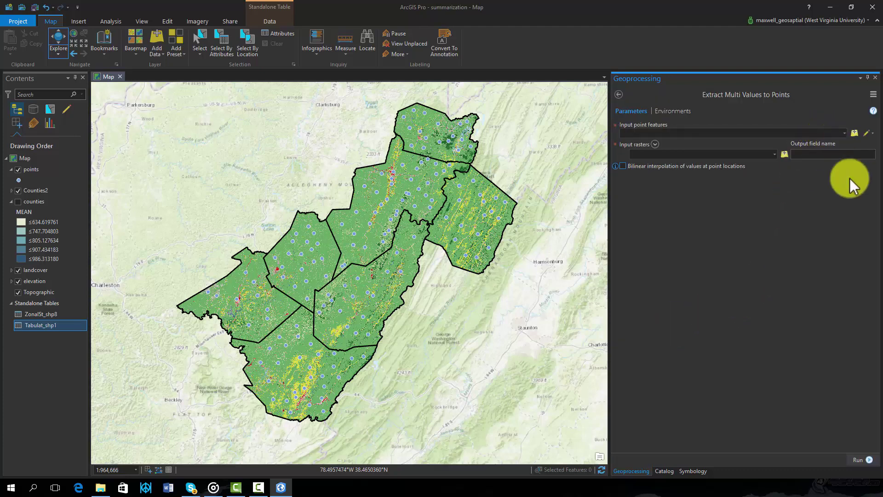
Extract landcover and elevation raster values to the points layer and run the tool
click(844, 132)
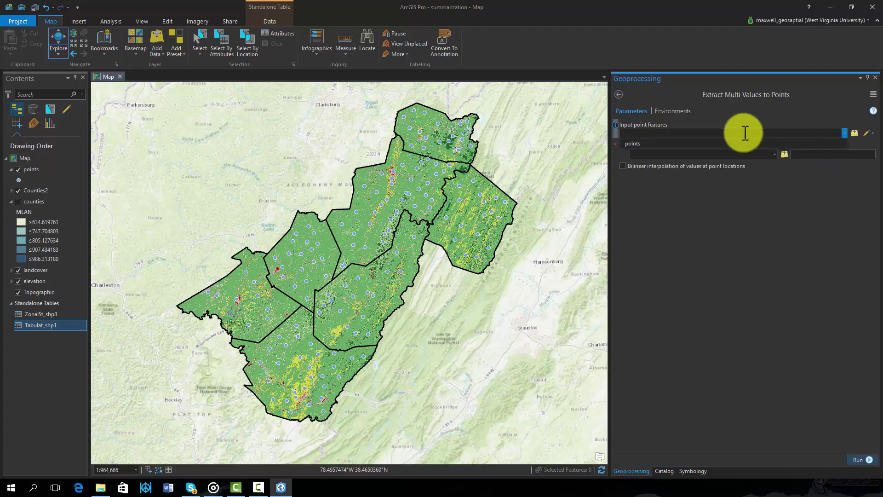
click(632, 143)
click(774, 153)
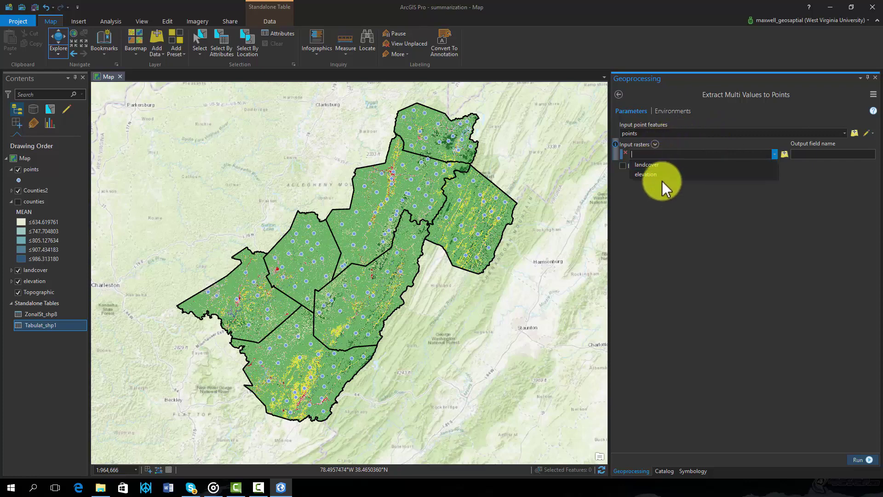
click(661, 165)
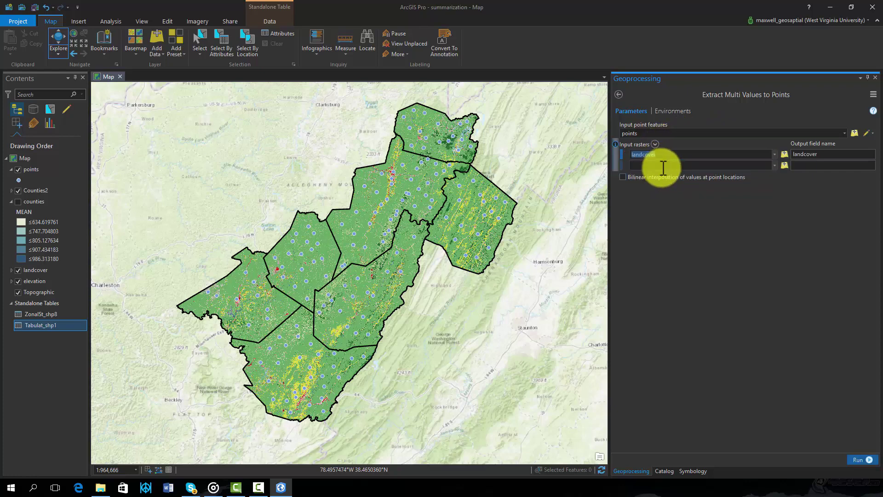
click(774, 164)
click(653, 185)
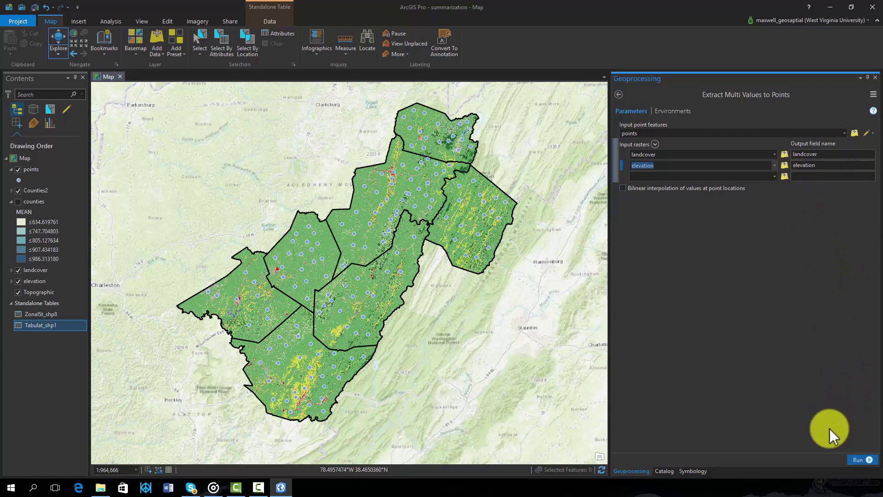
click(858, 461)
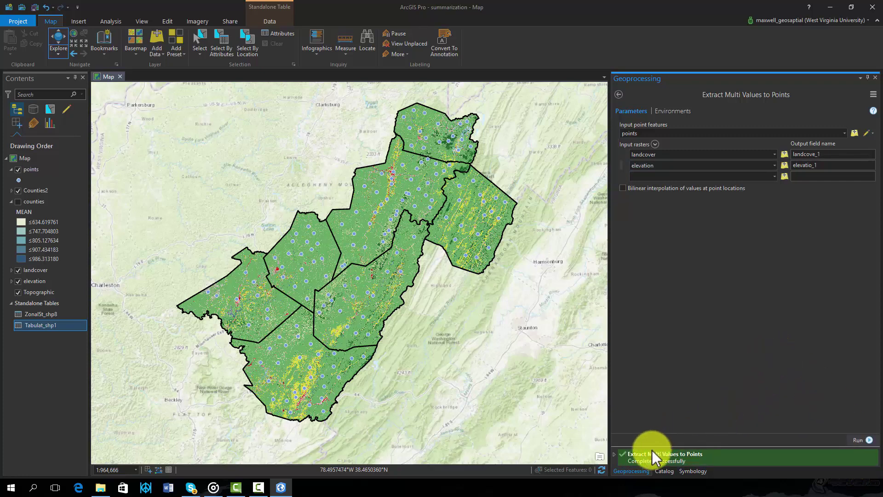
mouse_move(655, 457)
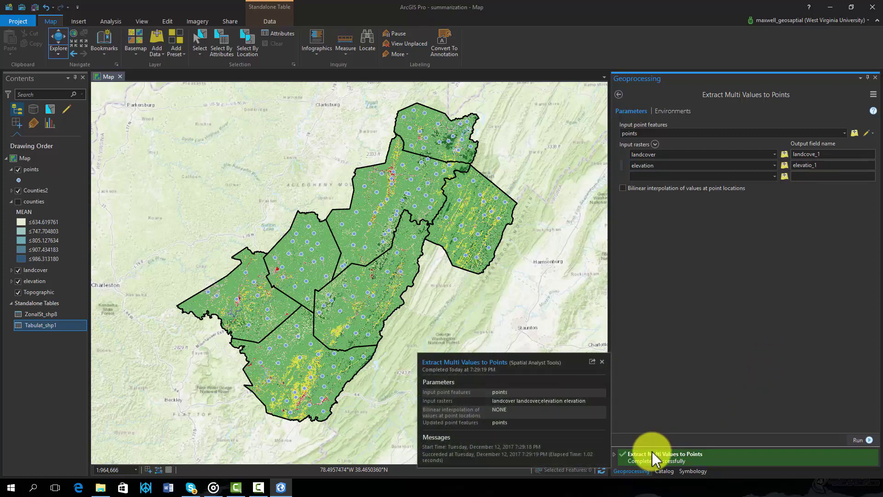
Dismiss the run details and open the points attribute table showing the new columns
click(601, 362)
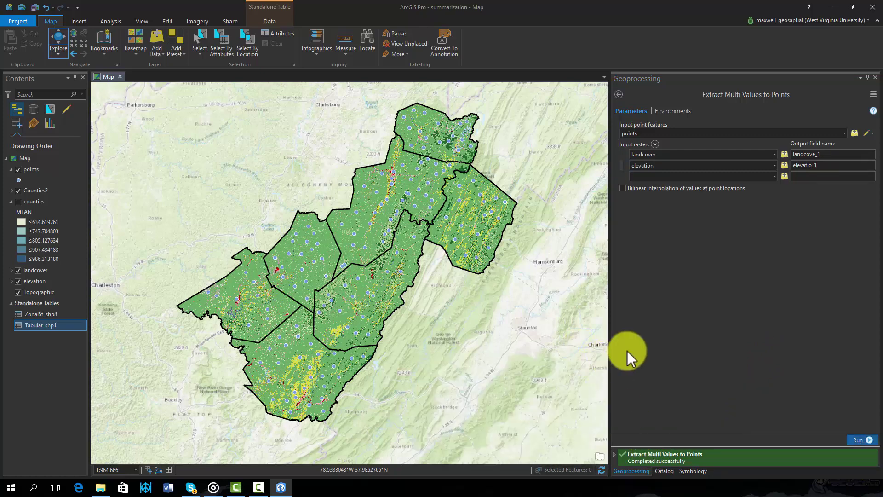
right_click(31, 167)
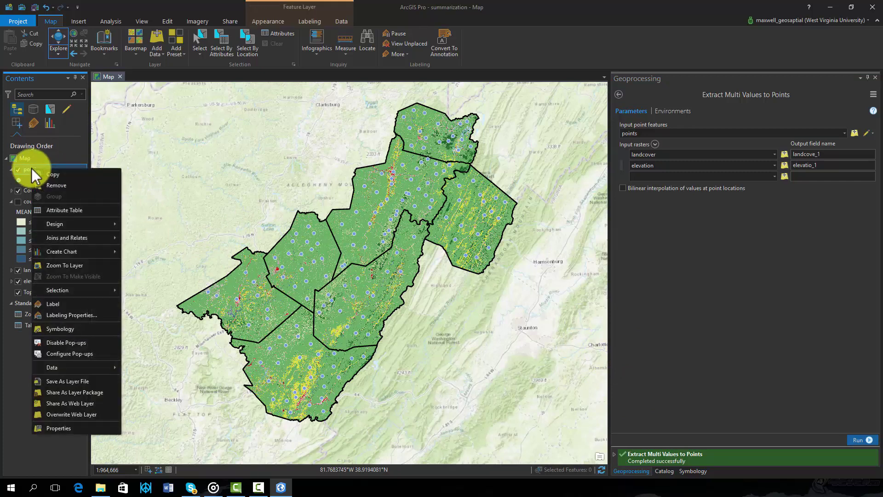
click(64, 210)
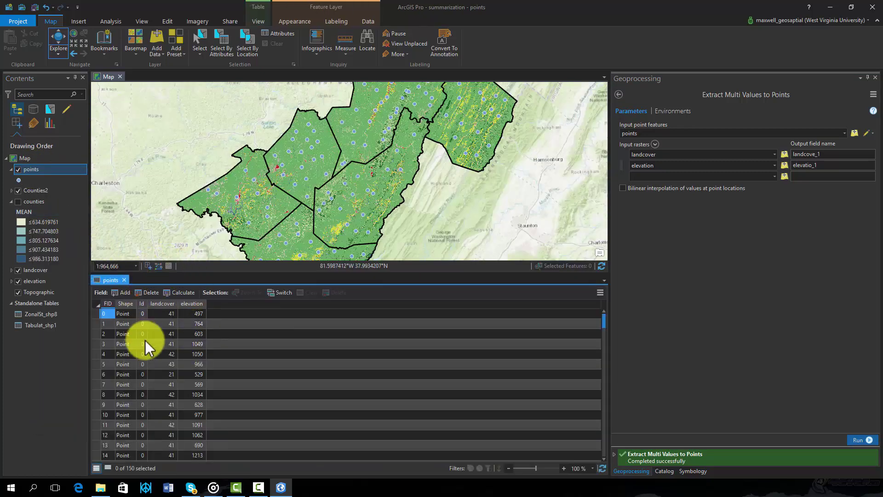